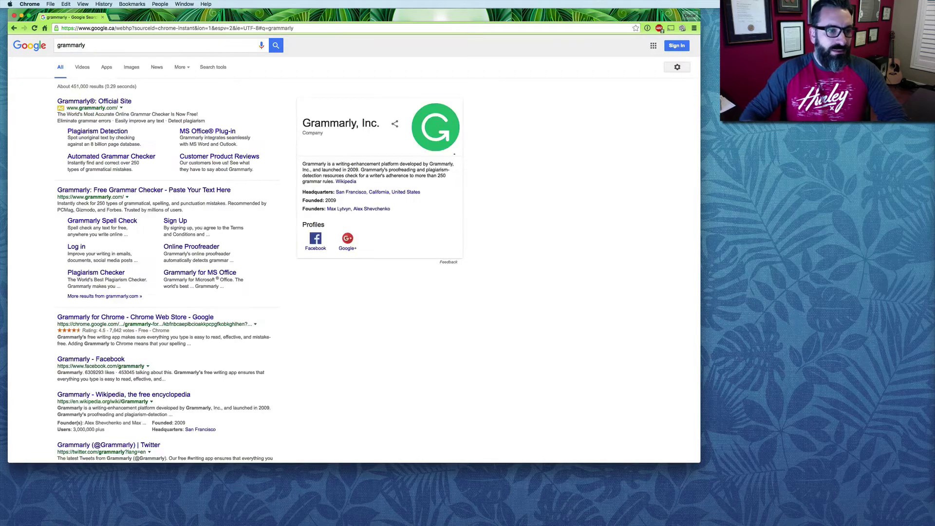
Open the Grammarly website from the search results and add the Grammarly for Chrome extension to the browser
click(104, 190)
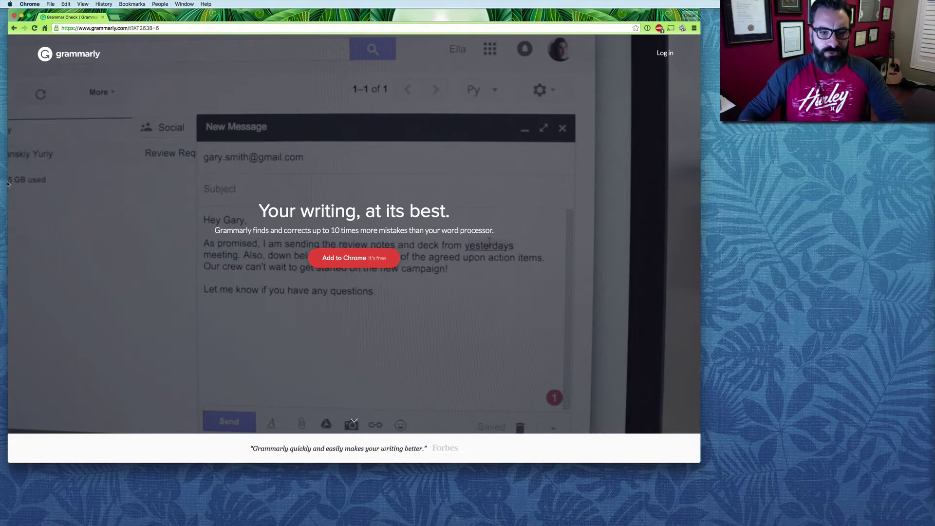
click(352, 258)
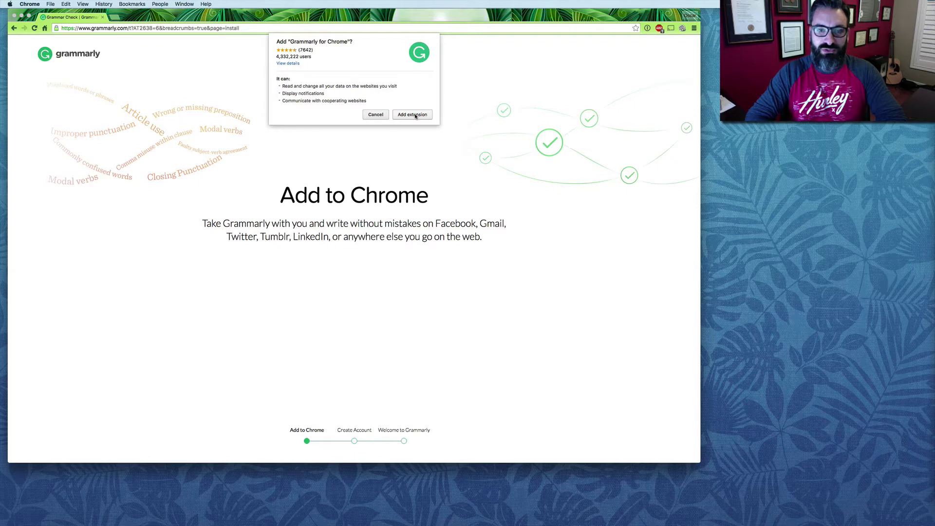
click(414, 115)
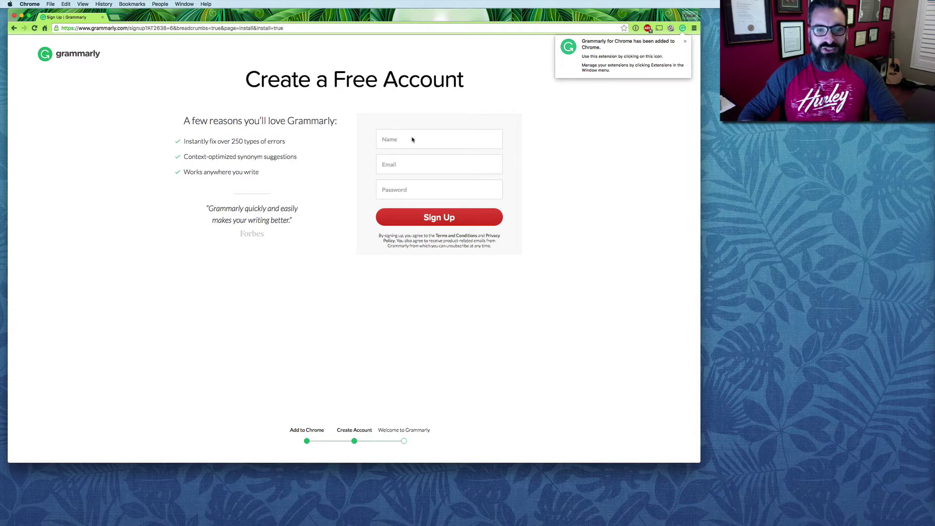
Log in to the existing Grammarly account instead of signing up, filling in the saved account e-mail and password
click(397, 140)
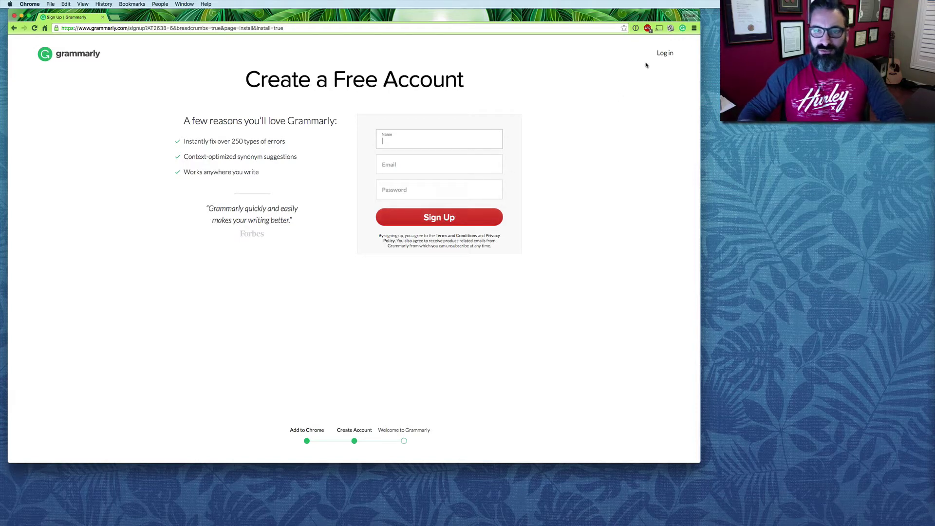
click(666, 54)
click(344, 126)
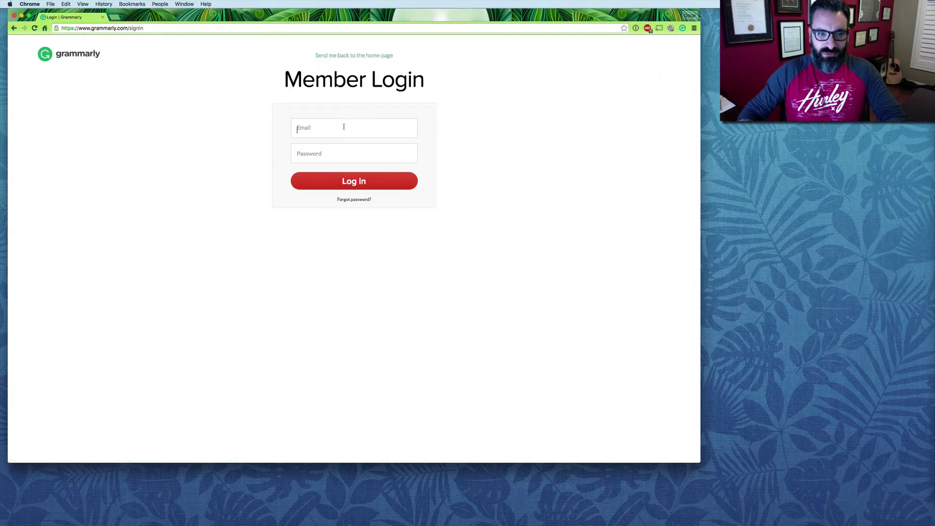
key(super+backslash)
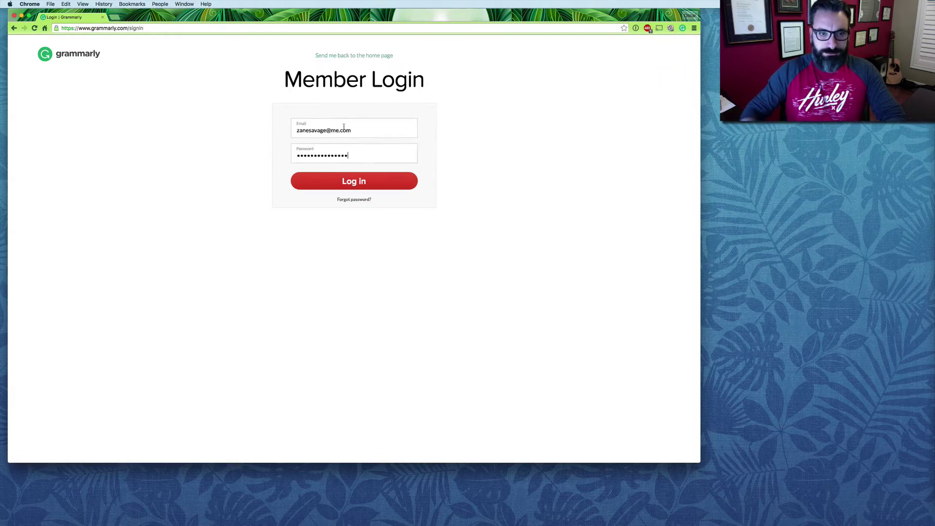
click(358, 183)
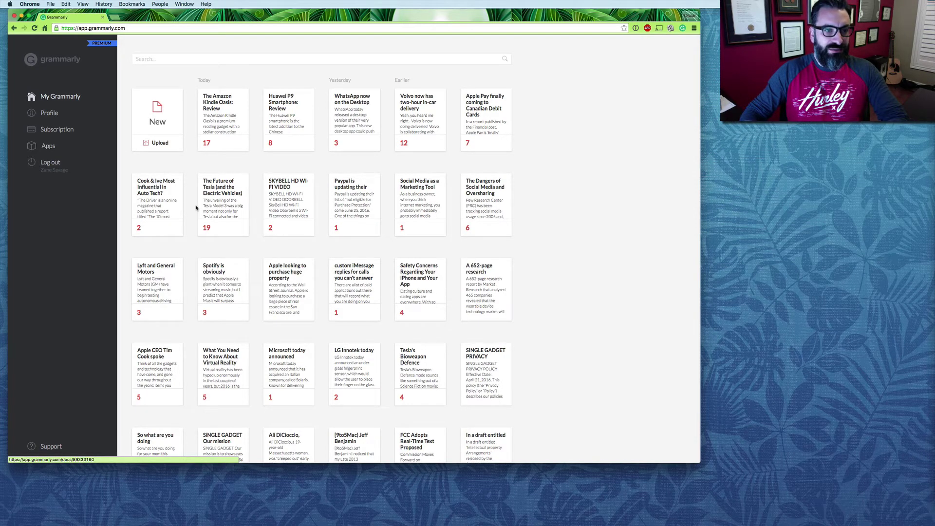
Open the document "The Amazon Kindle Oasis: Review" and look over its flagged issues
click(220, 115)
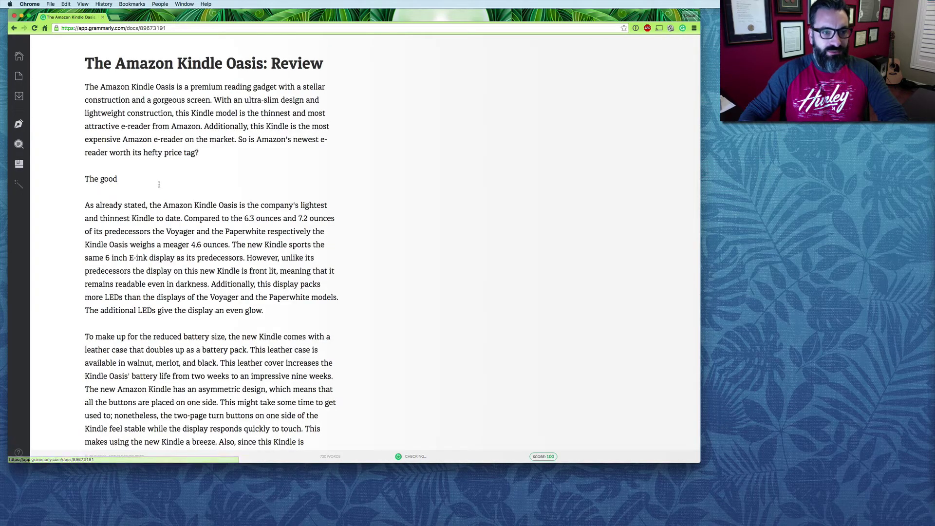
scroll(159, 184, down, 2)
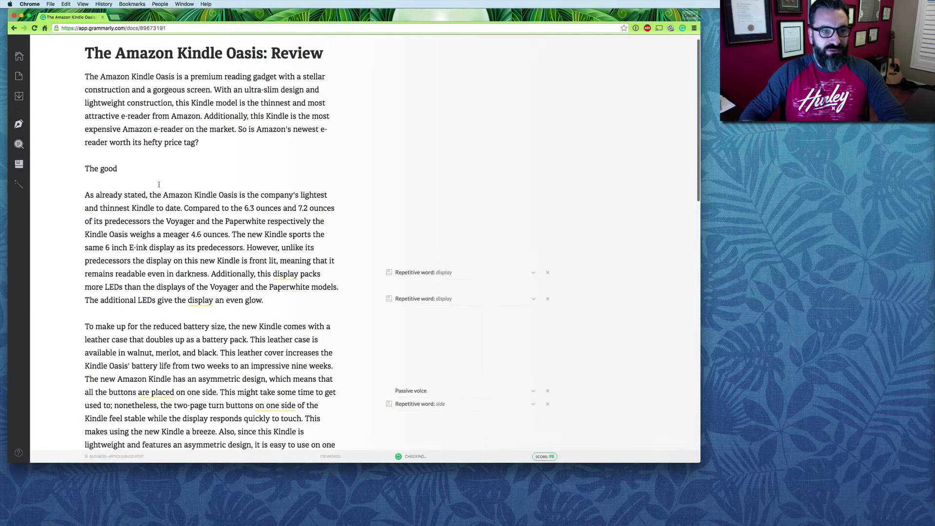
scroll(159, 184, down, 2)
scroll(162, 216, up, 3)
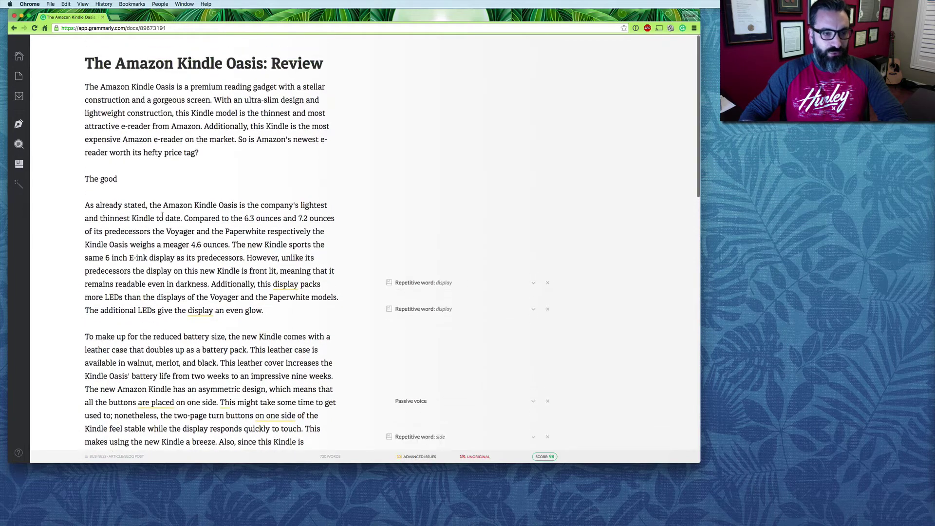
scroll(180, 264, down, 3)
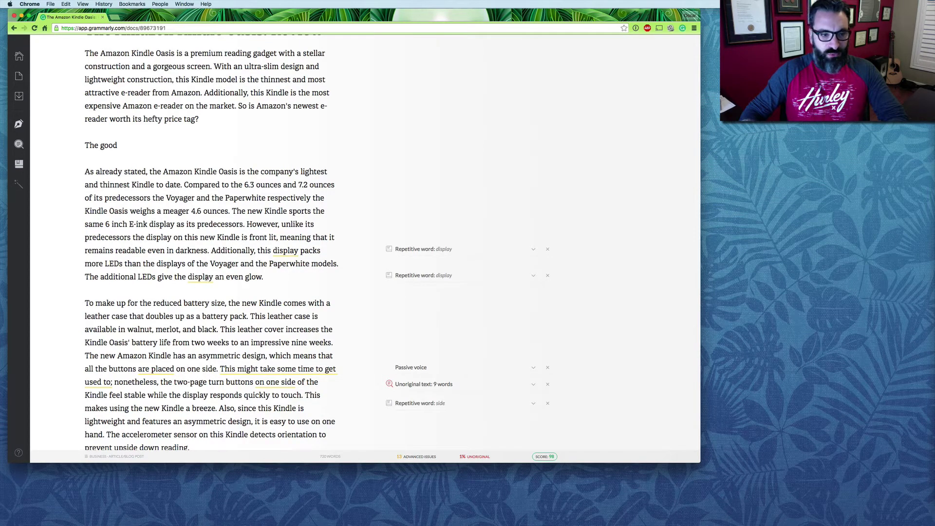
Examine the alert details for the repeated word "display", the unoriginal text and the repeated word "side"
click(206, 277)
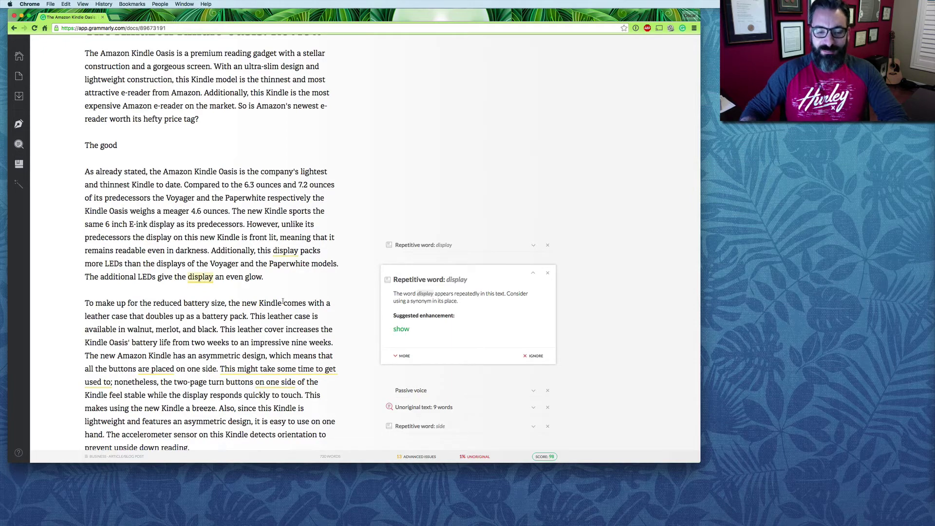
click(239, 250)
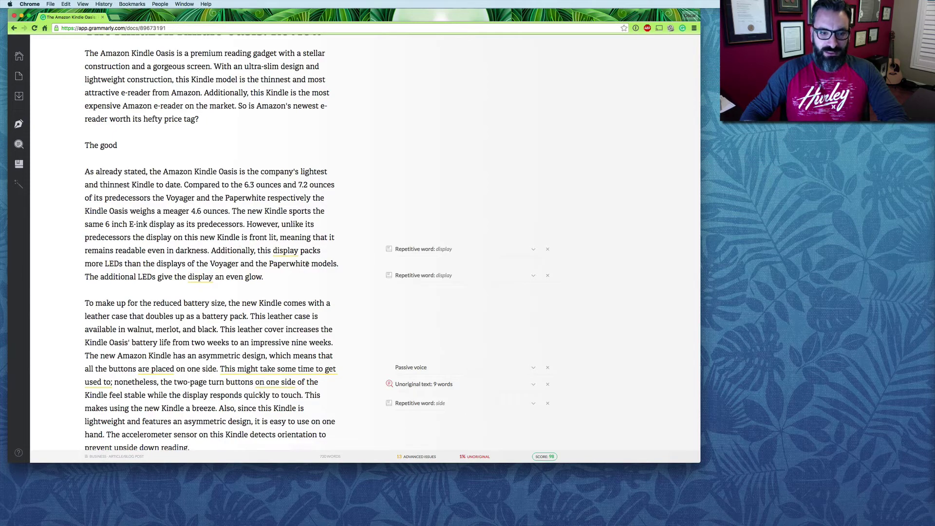
scroll(267, 302, down, 5)
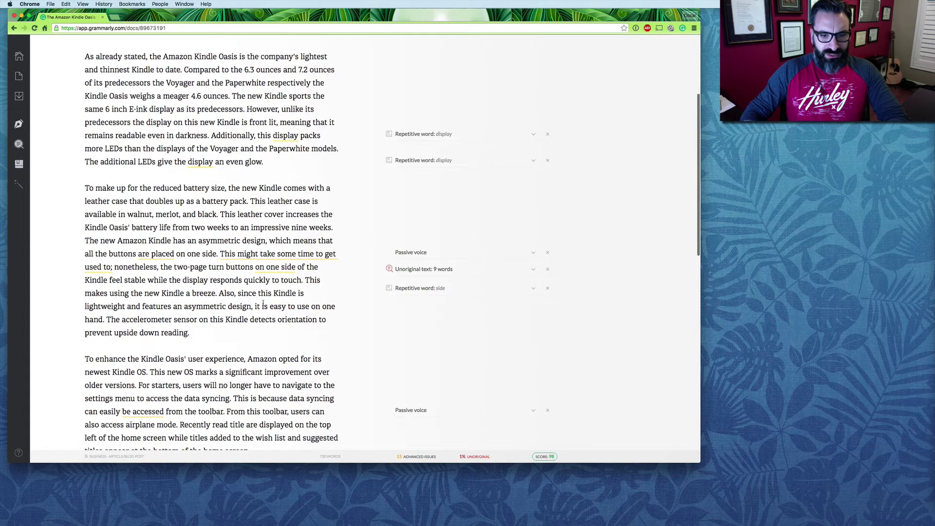
click(406, 274)
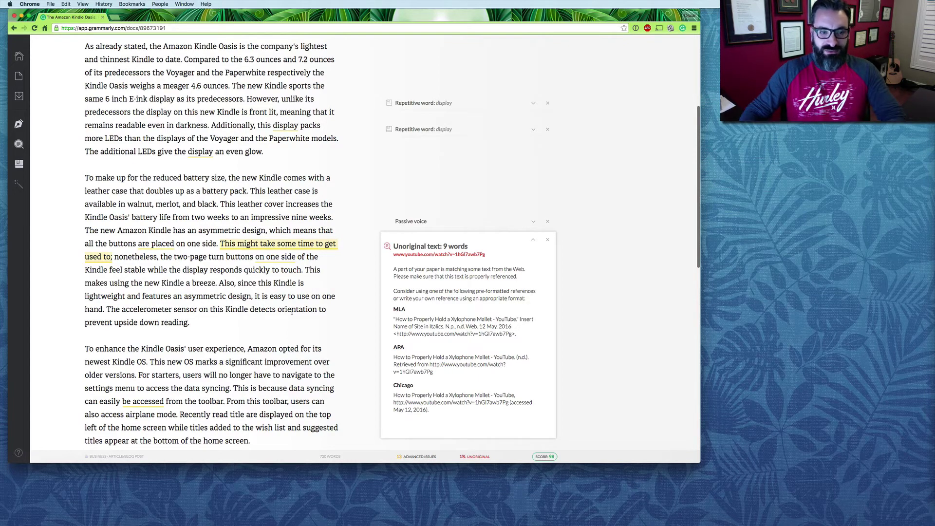
scroll(292, 311, down, 2)
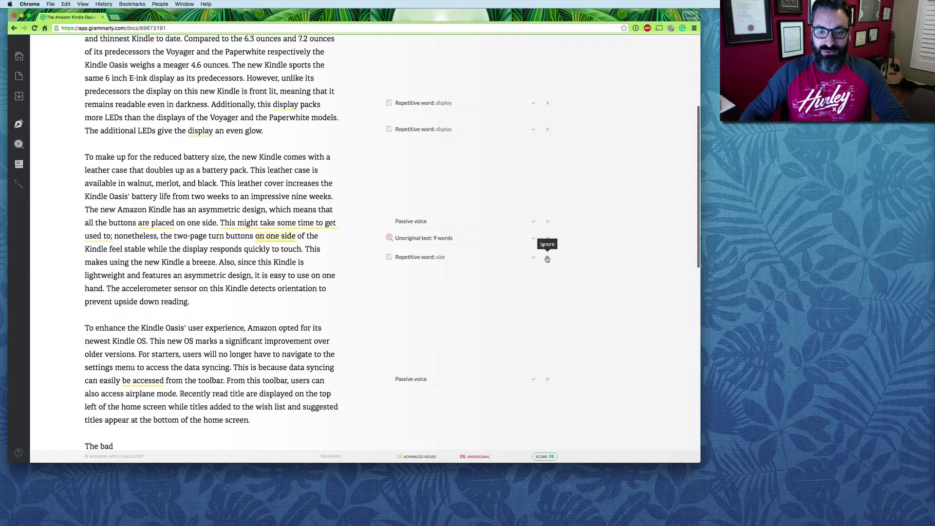
click(421, 257)
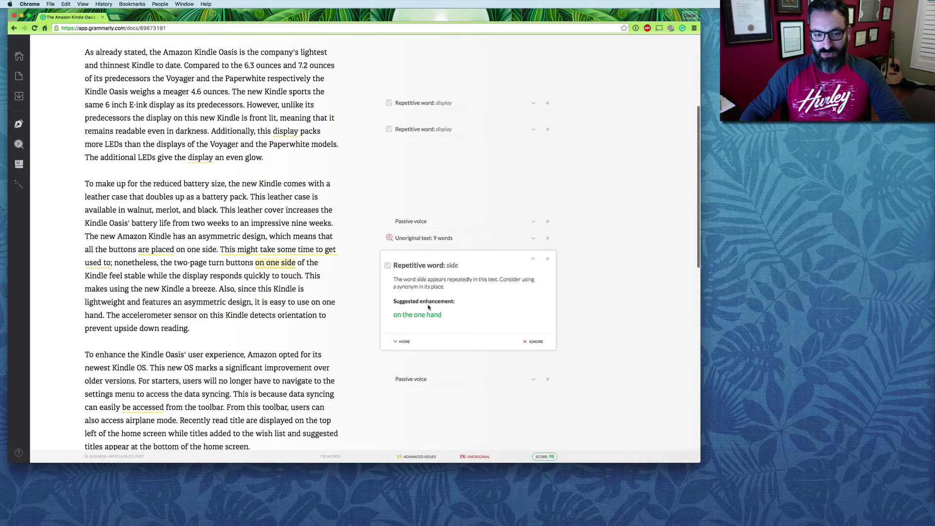
scroll(291, 295, up, 5)
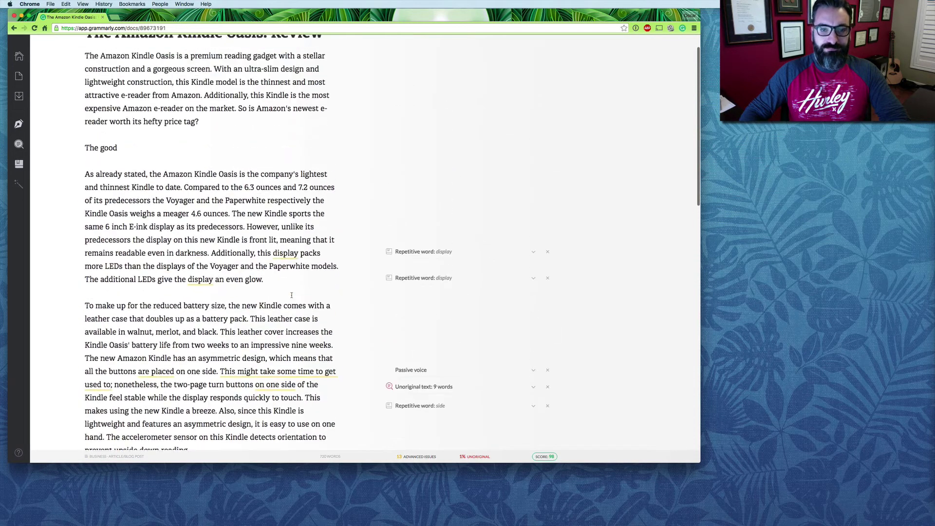
Examine the writing checks and the available document types, including the Academic, Casual, Medical and Technical categories
mouse_move(23, 129)
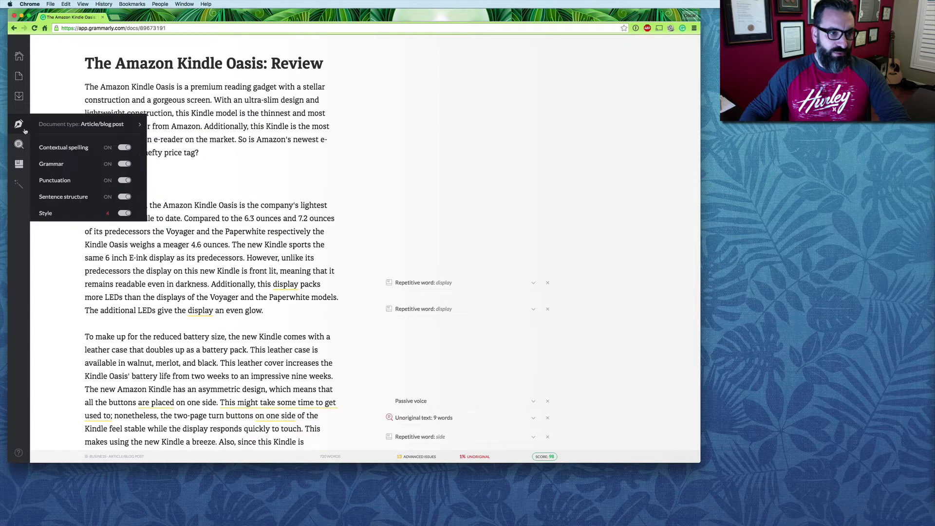
mouse_move(81, 120)
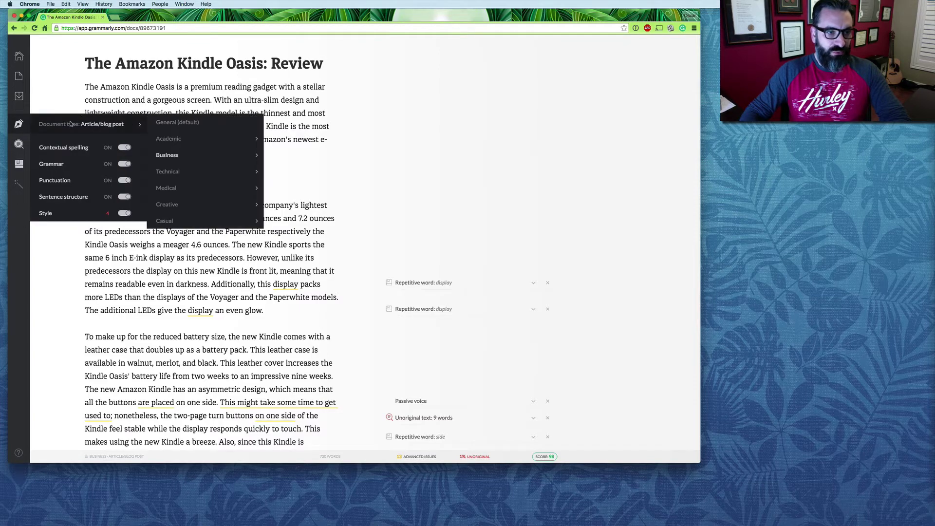
mouse_move(182, 139)
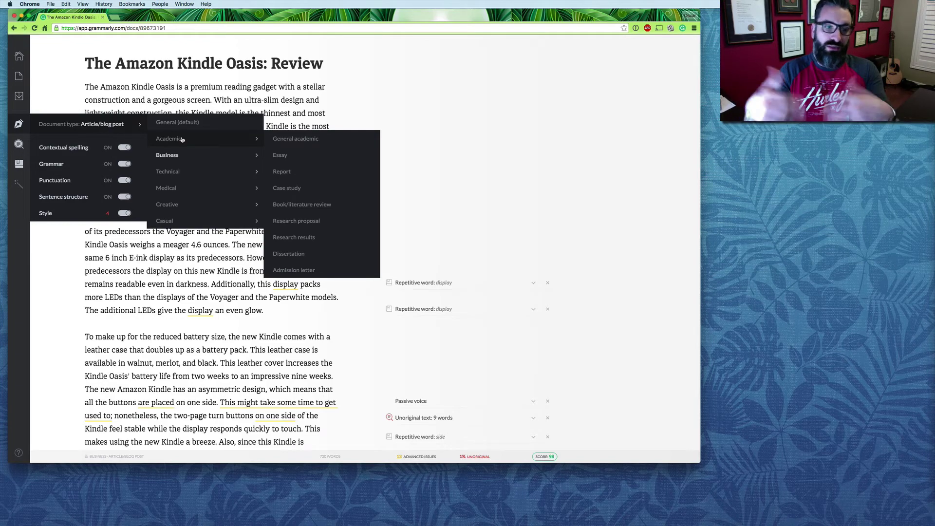
mouse_move(184, 160)
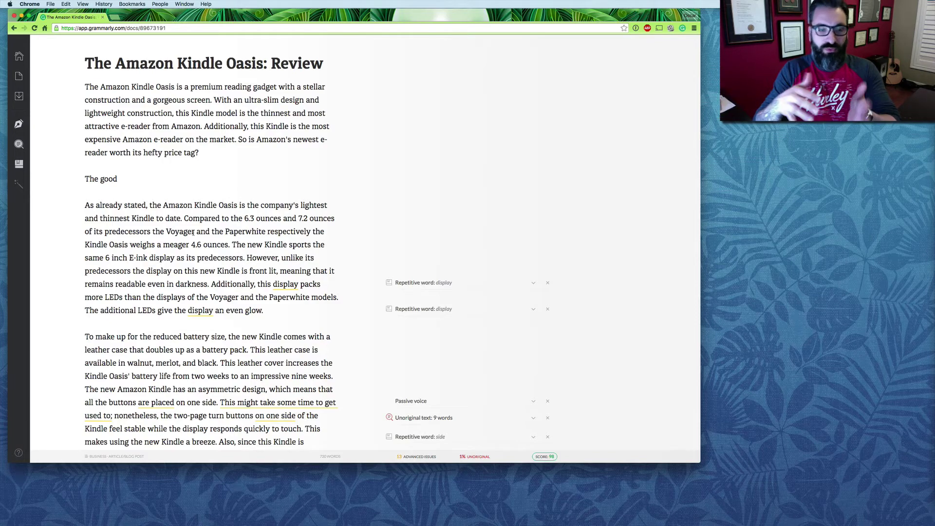
mouse_move(19, 133)
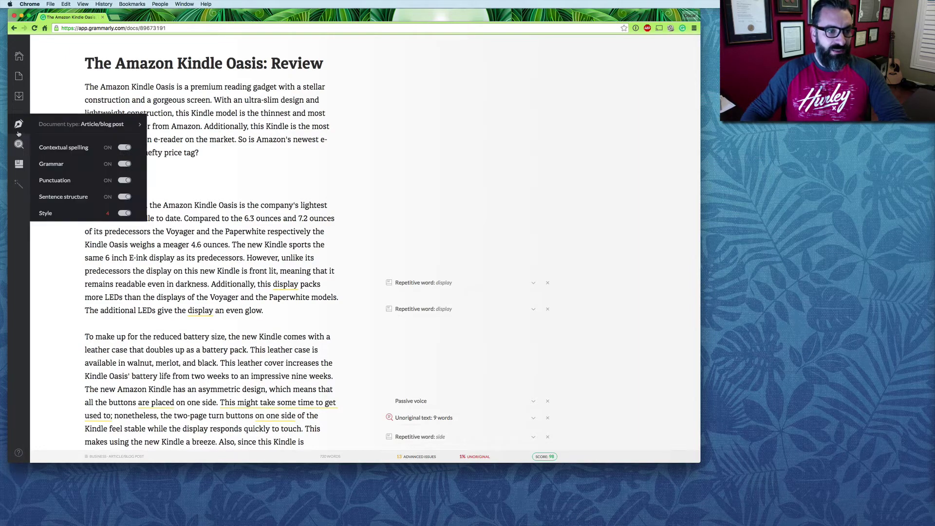
mouse_move(49, 132)
mouse_move(194, 137)
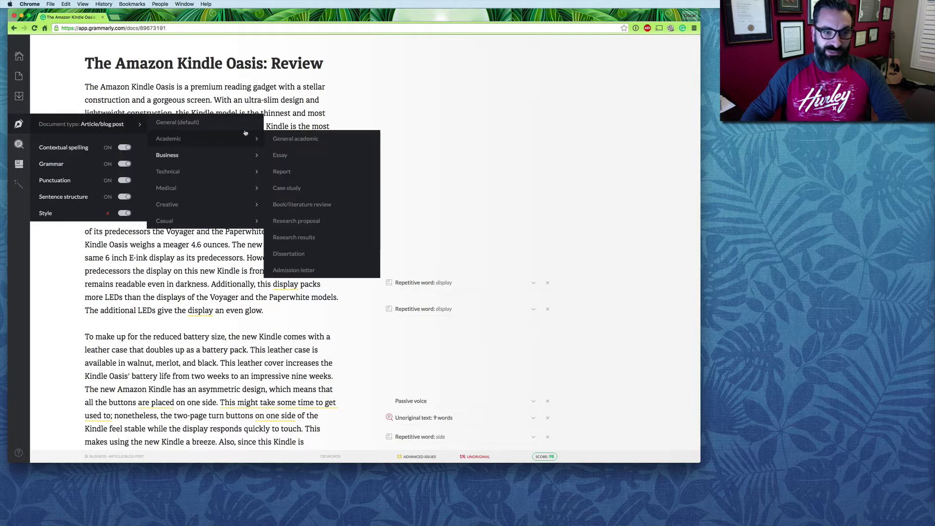
mouse_move(169, 227)
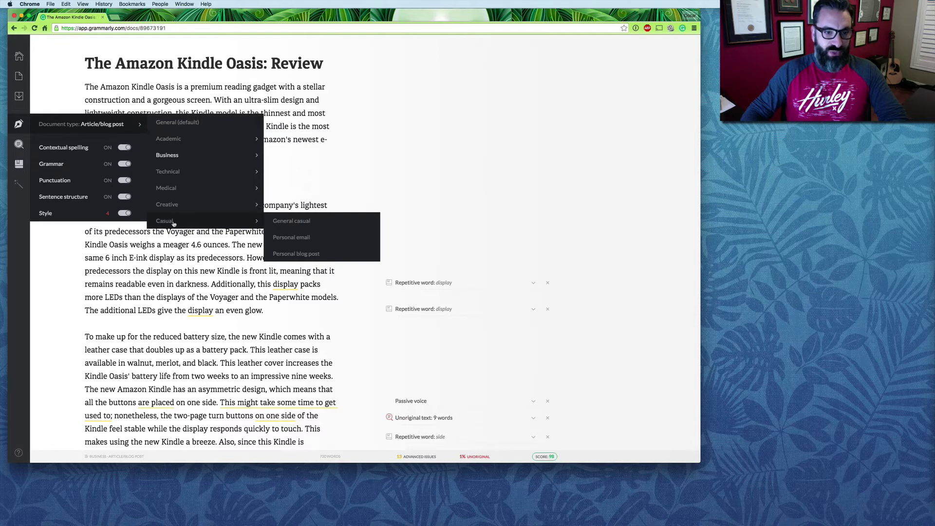
mouse_move(171, 197)
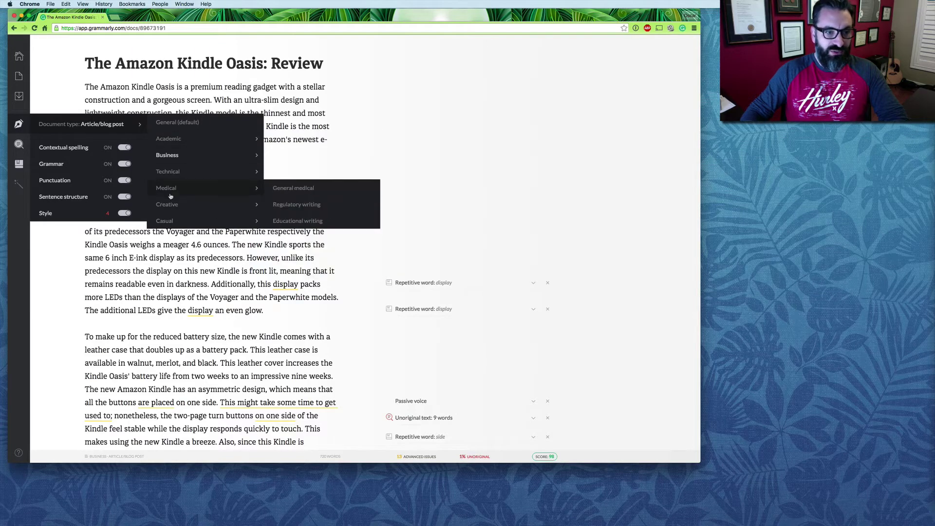
mouse_move(177, 168)
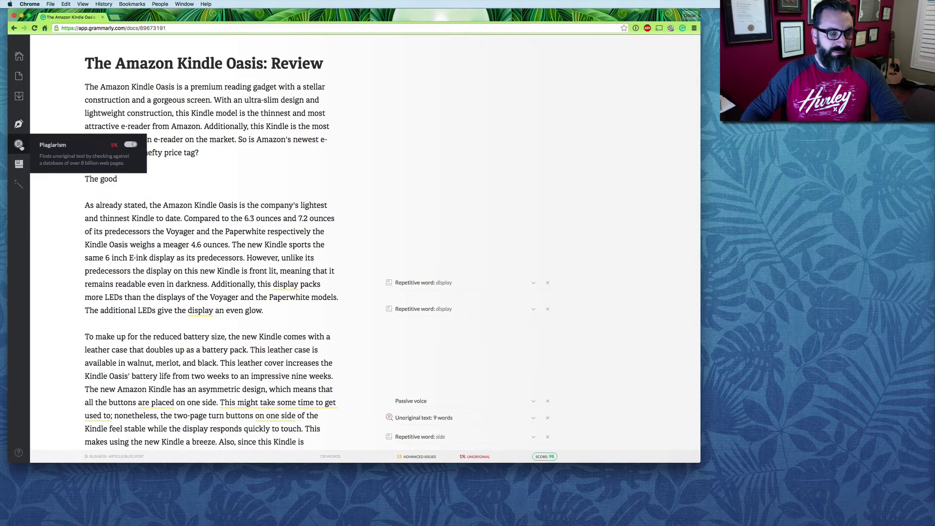
Turn plagiarism checking off and back on for the document
click(127, 145)
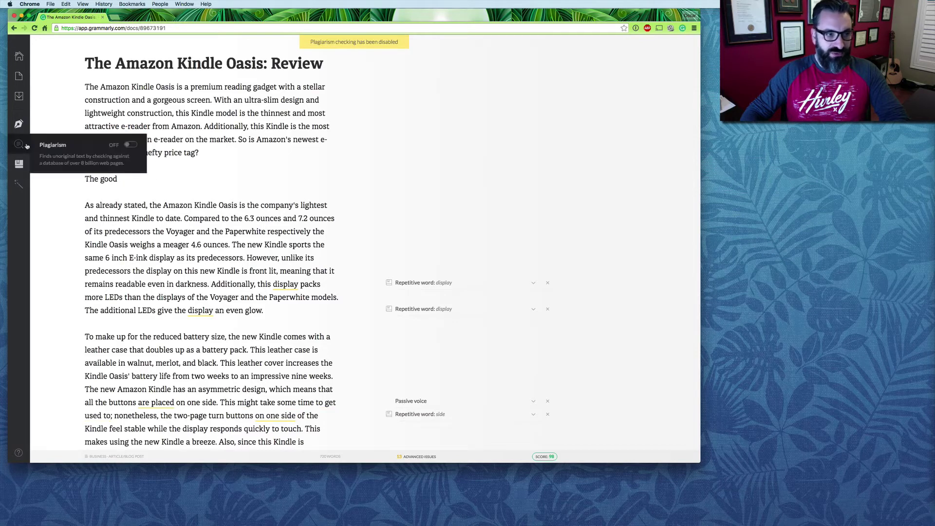
click(130, 145)
Review the turnaround and price options for professional proofreading, and close the offer without ordering
mouse_move(22, 175)
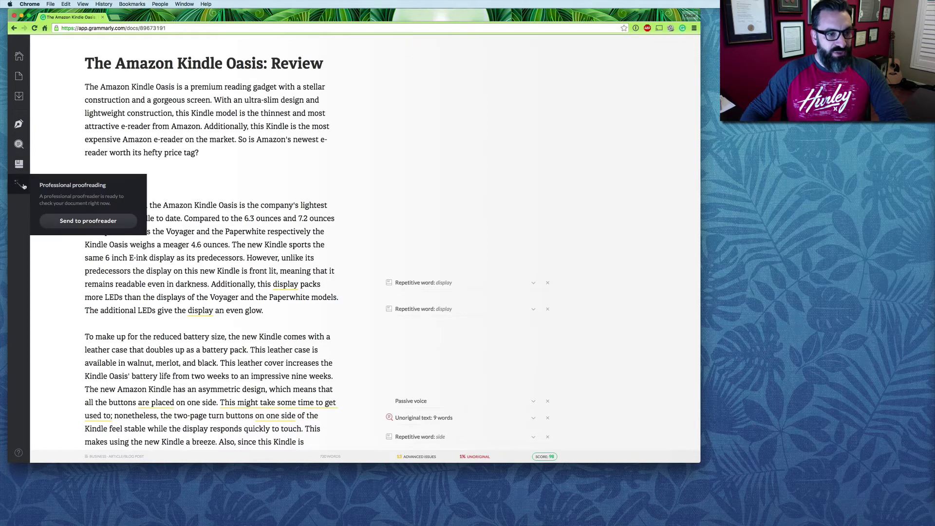
click(94, 222)
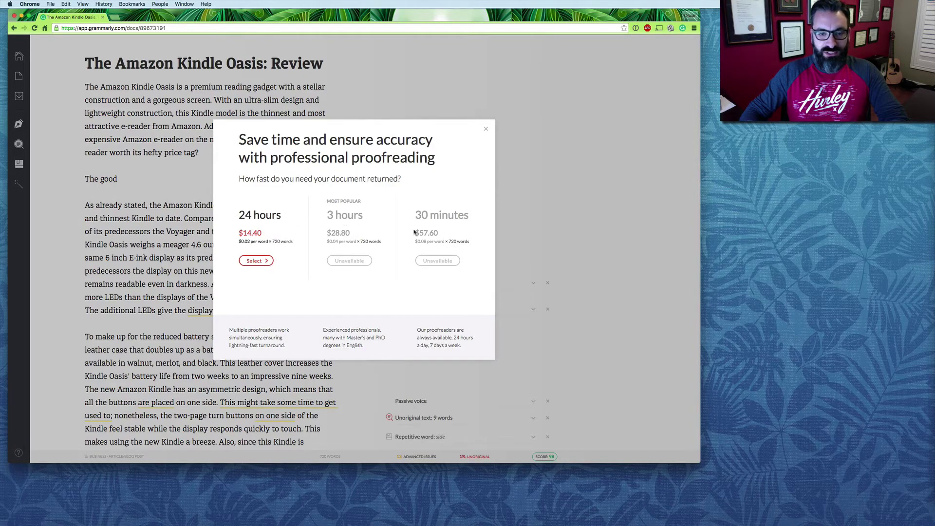
click(485, 131)
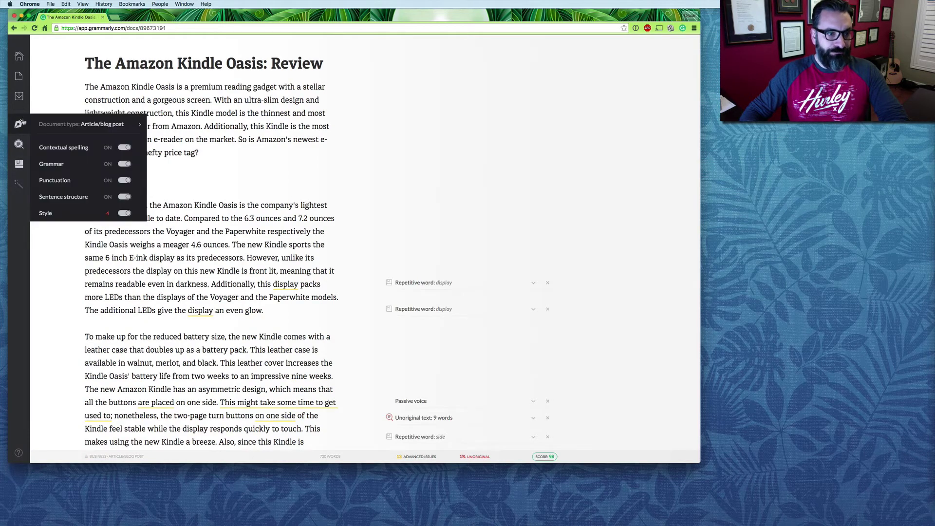
Check the review document's export options and return to the My Grammarly document overview
mouse_move(21, 104)
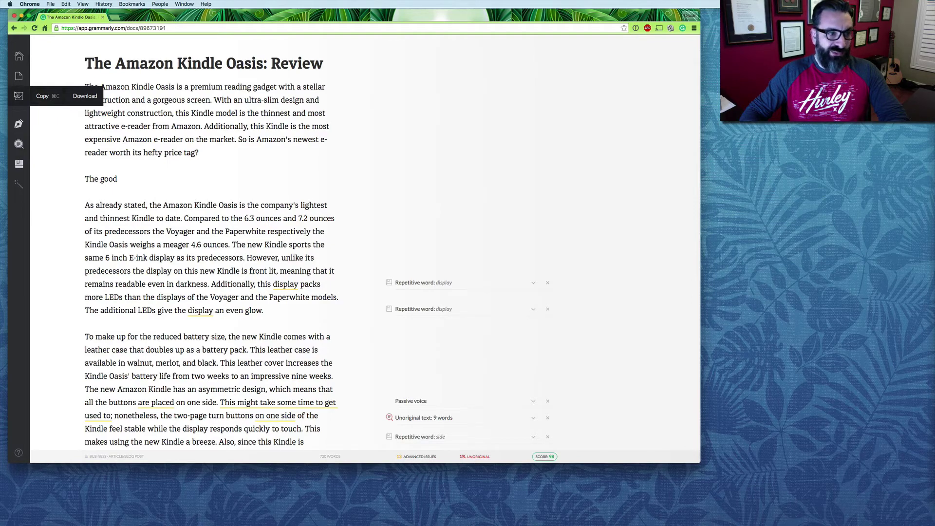
mouse_move(26, 83)
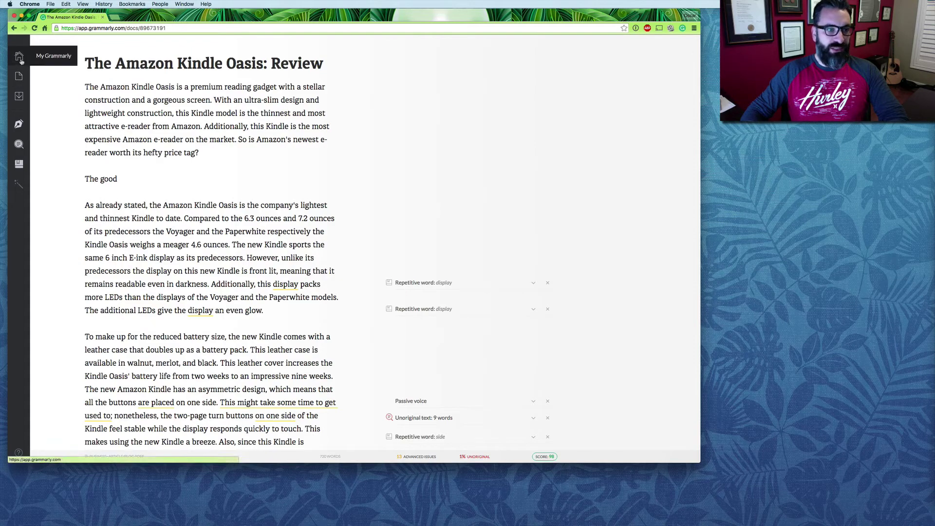
click(19, 57)
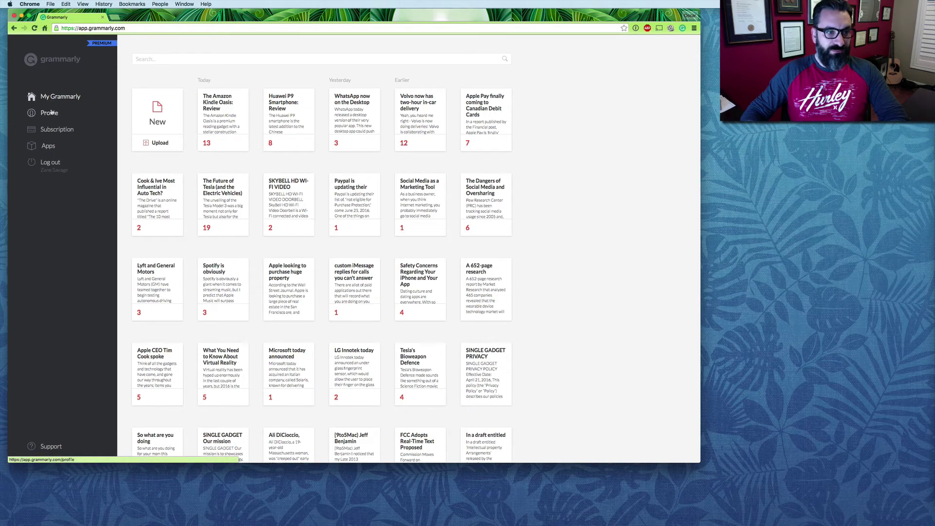
Open singlegadget.com in a new browser tab
click(116, 18)
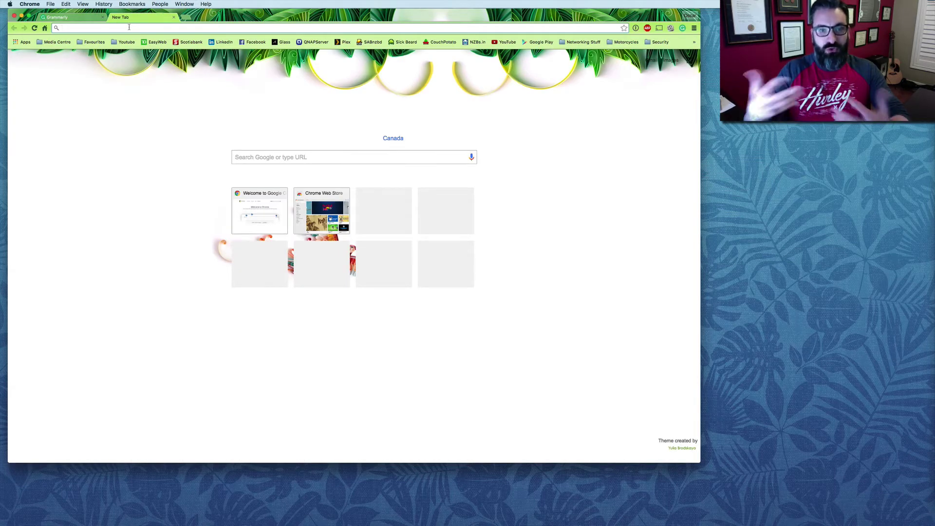
text(sing)
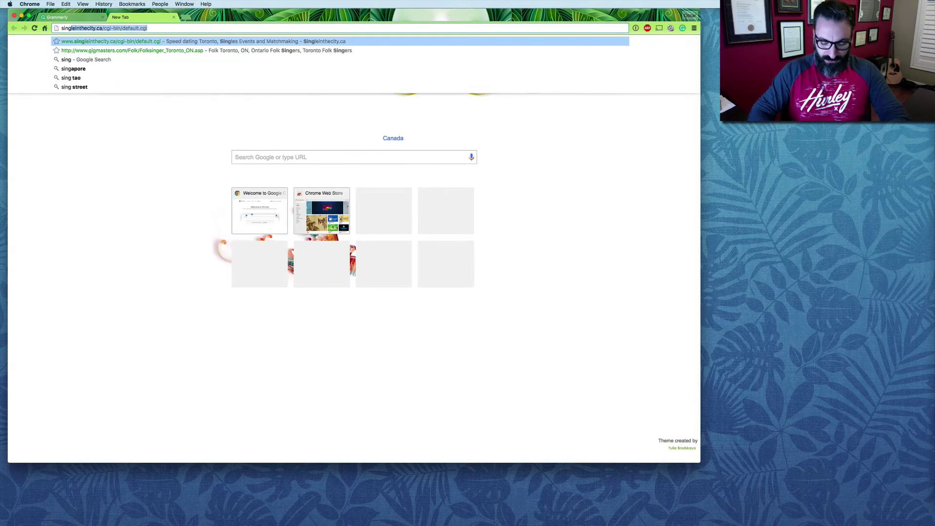
text(legadget.com)
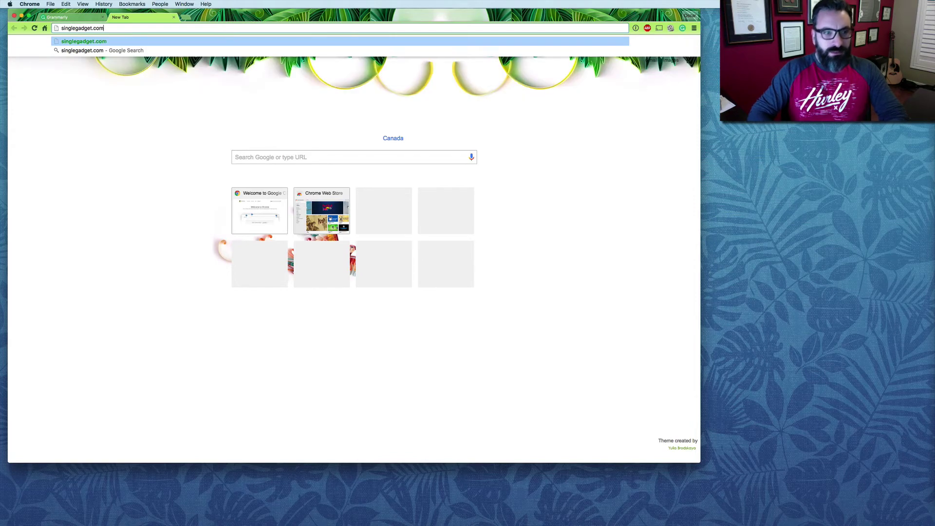
key(Return)
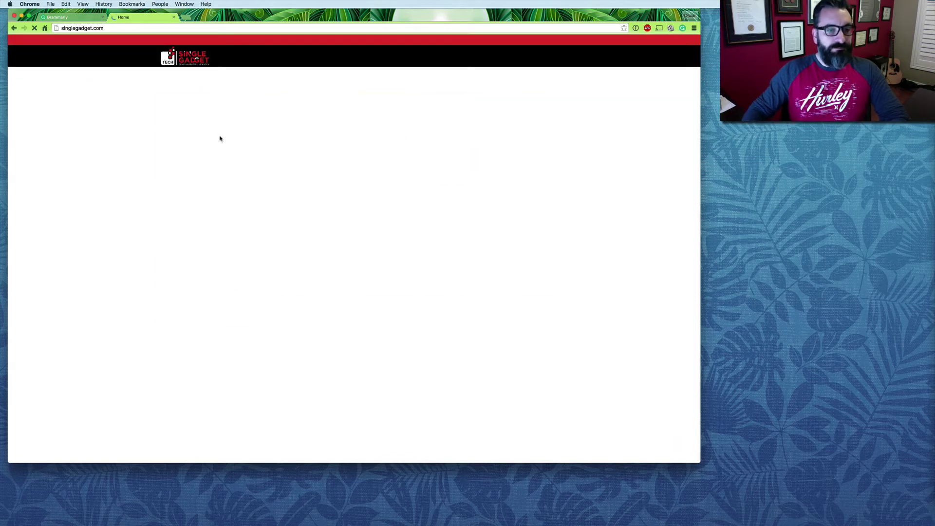
Look through the Single Gadget home page and open the Huawei P9 Smartphone: Review article
scroll(156, 305, down, 20)
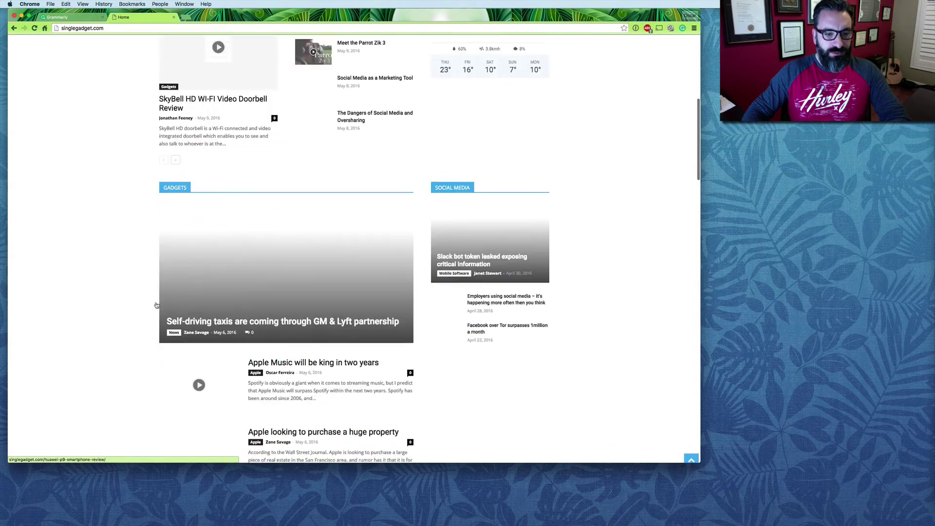
scroll(156, 305, down, 15)
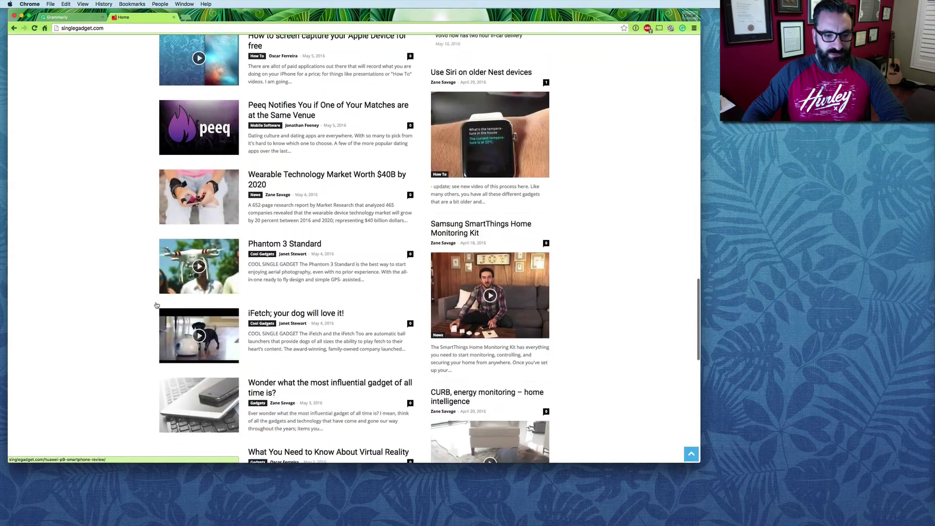
scroll(156, 305, down, 5)
scroll(225, 283, up, 20)
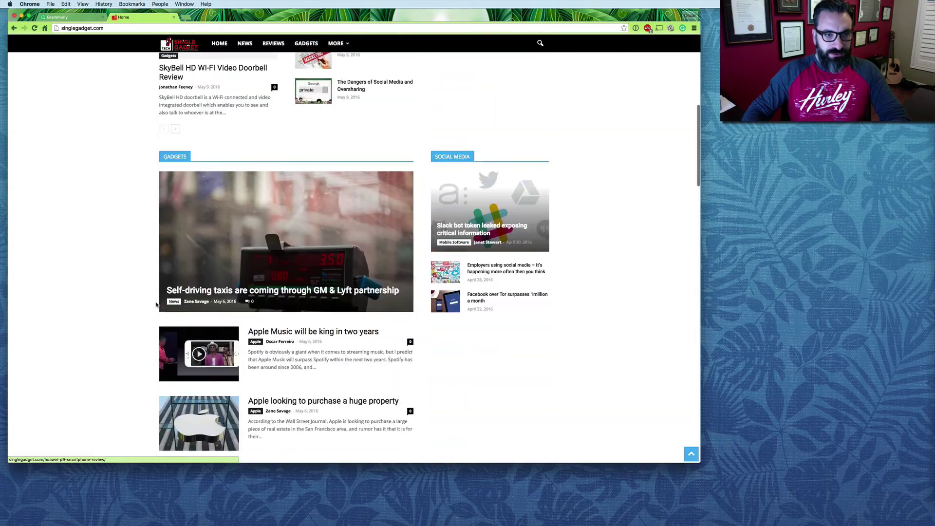
scroll(224, 283, up, 6)
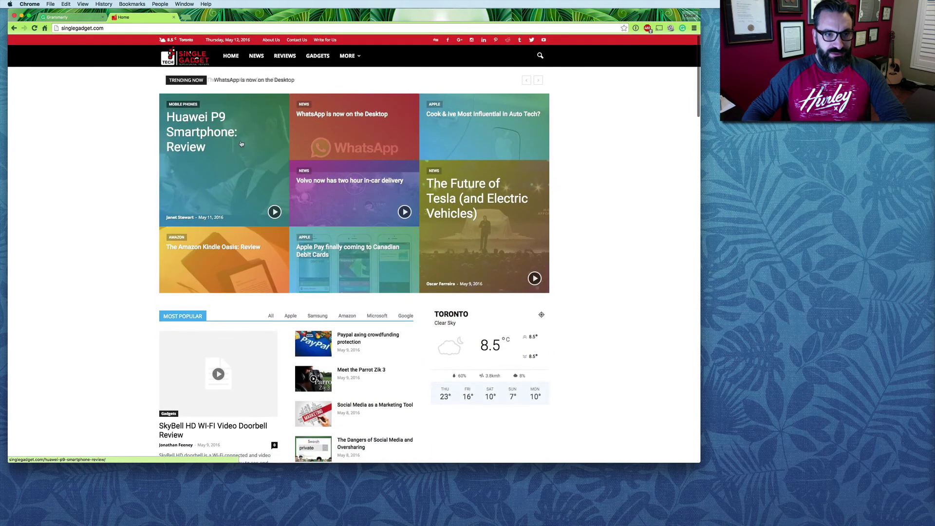
click(241, 143)
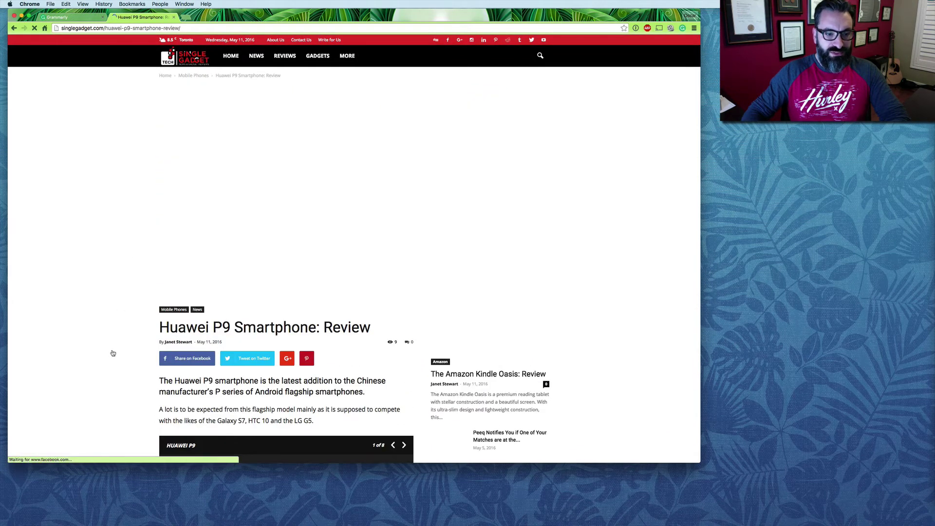
Go to the Leave a Reply form below the Huawei P9 article and activate its comment field
scroll(110, 364, down, 5)
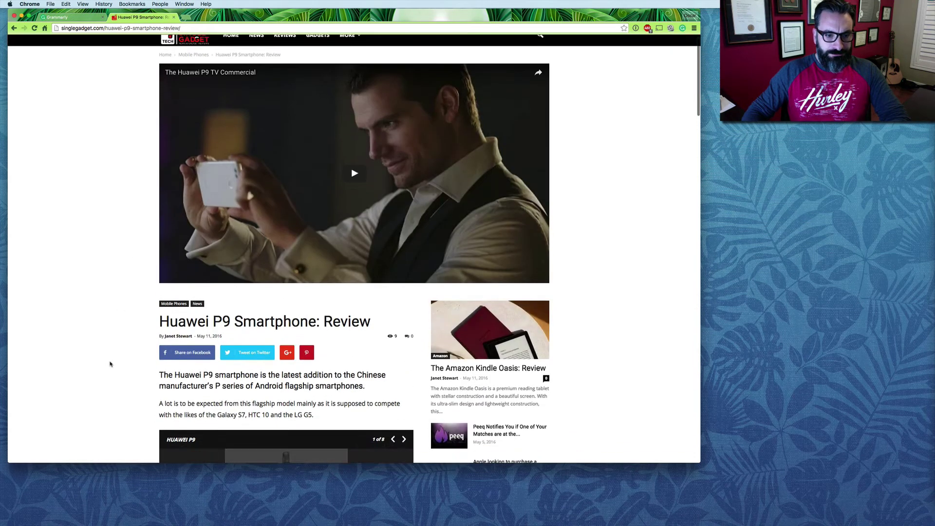
scroll(110, 364, down, 15)
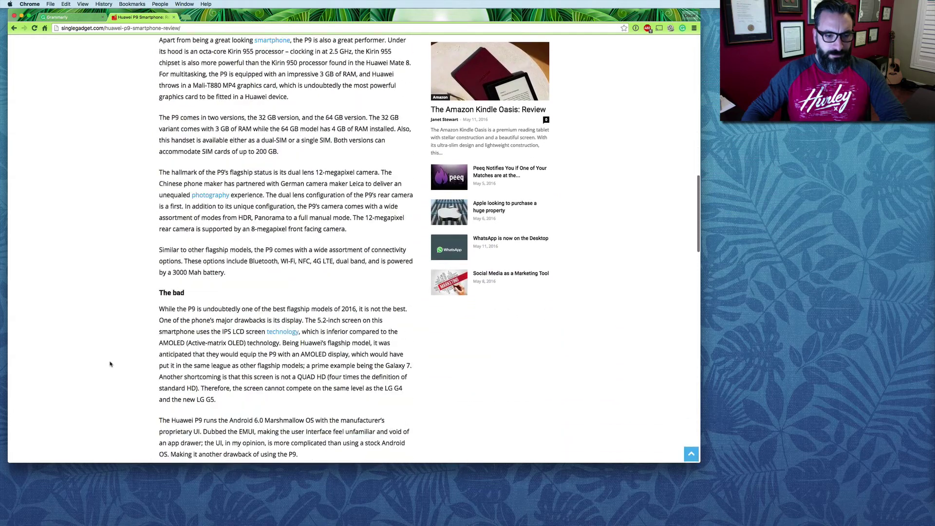
scroll(110, 364, down, 9)
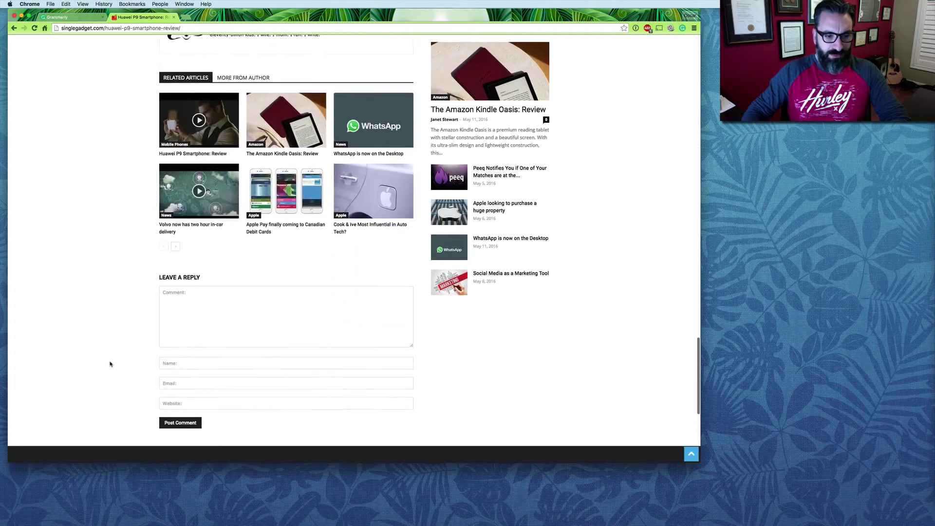
click(228, 278)
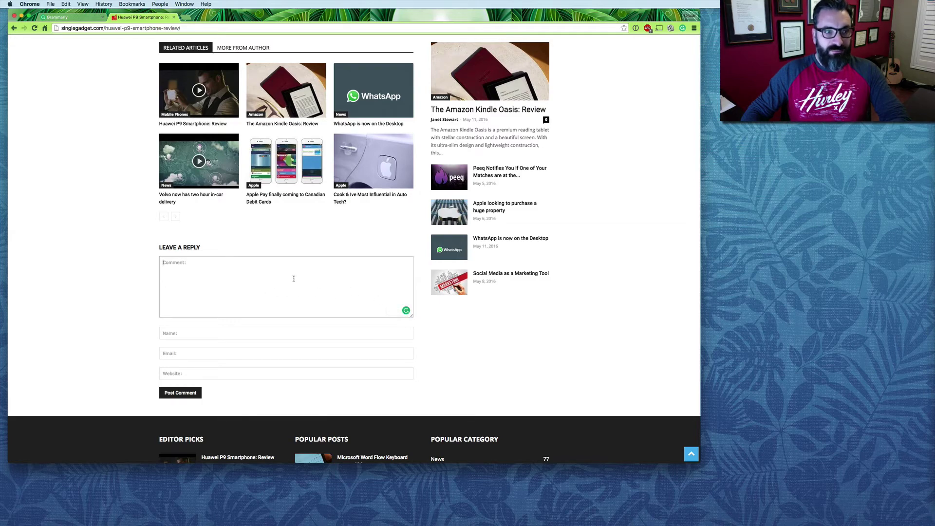
Open The Amazon Kindle Oasis: Review in Grammarly and select the passage from "an asymmetric design" to "buttons on one side"
click(81, 17)
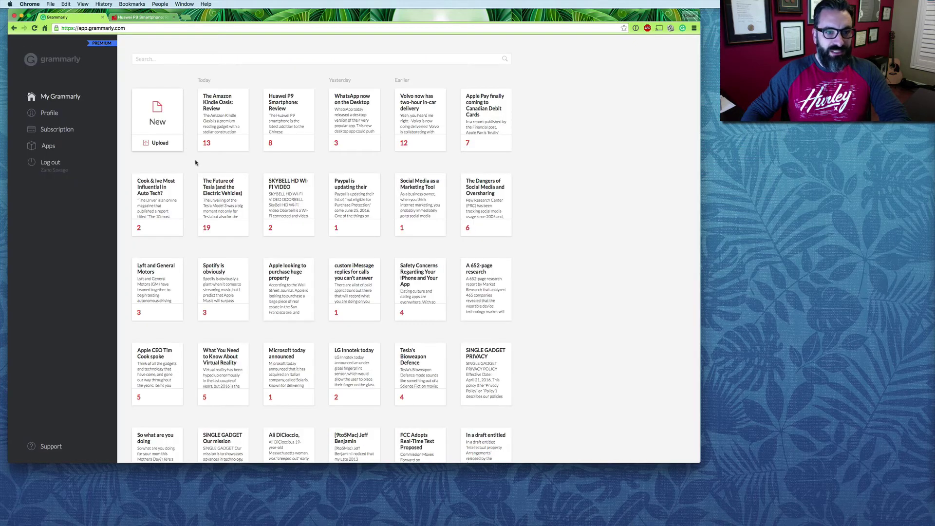
click(218, 122)
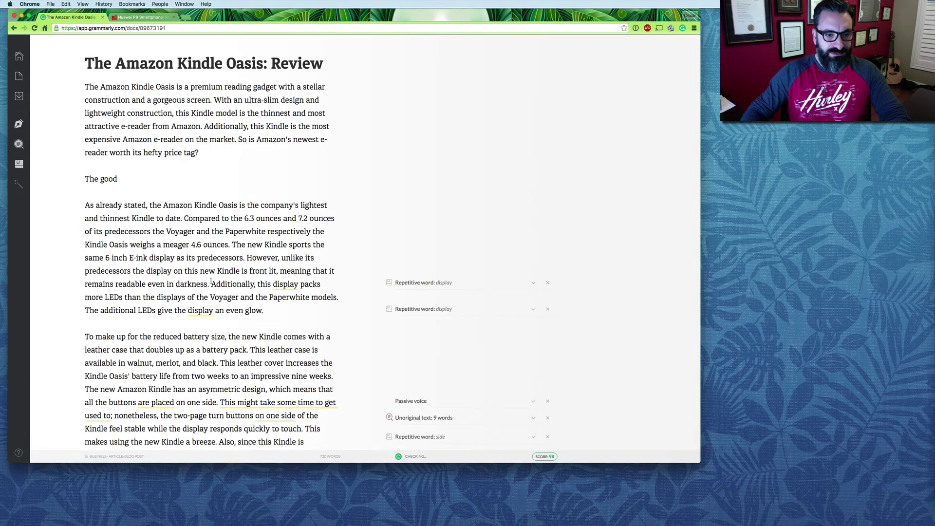
scroll(211, 281, down, 3)
scroll(211, 281, down, 3)
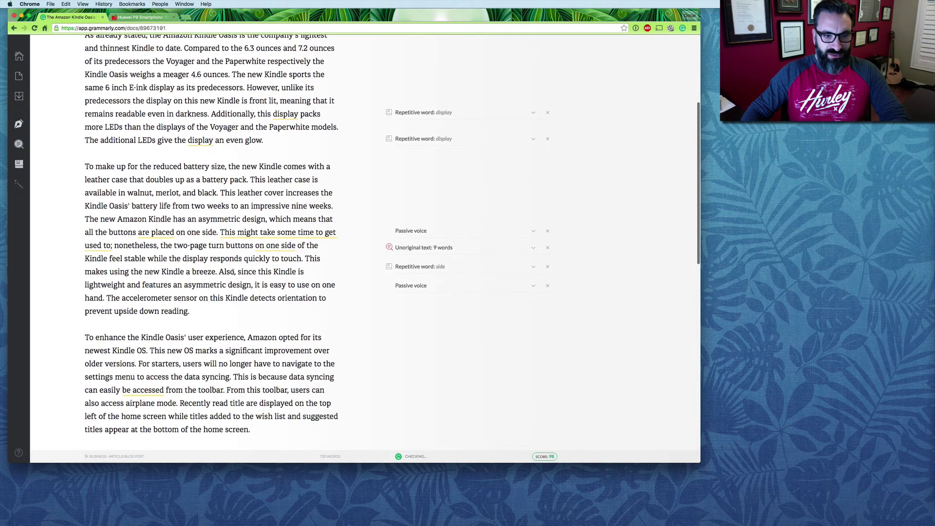
drag(189, 220, 295, 246)
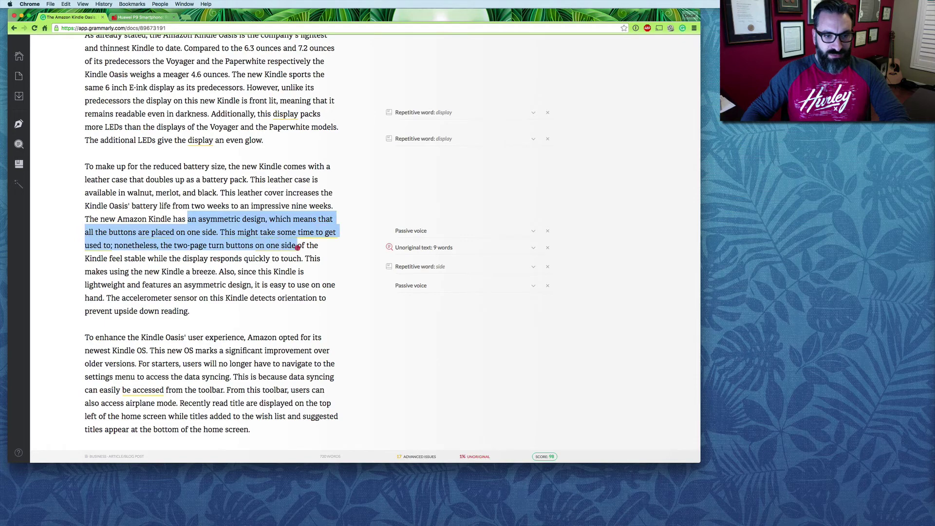
Paste the Kindle Oasis passage into the comment field of the Huawei P9 article
click(151, 17)
click(230, 314)
key(super+v)
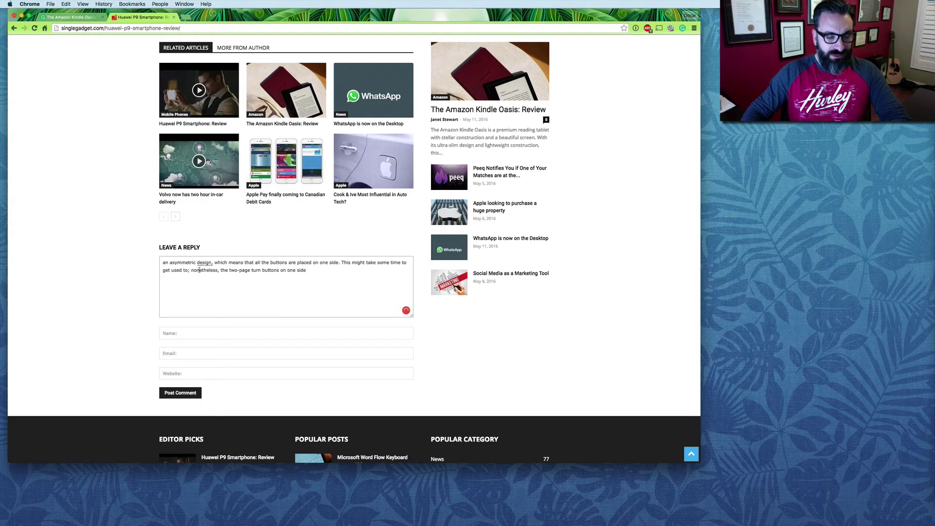
Open the comment in Grammarly's pop-up editor, accept removing the comma after "design", and return to the reply form
mouse_move(199, 264)
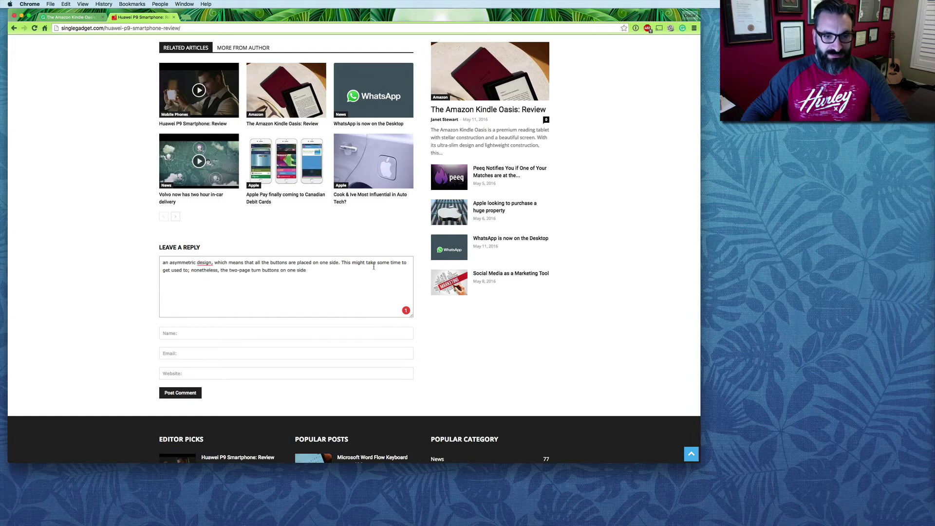
mouse_move(395, 314)
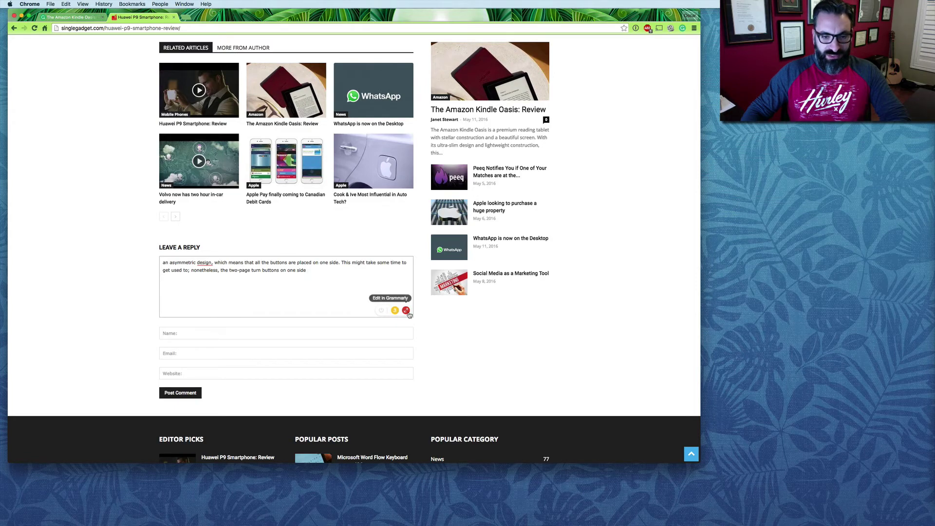
click(407, 311)
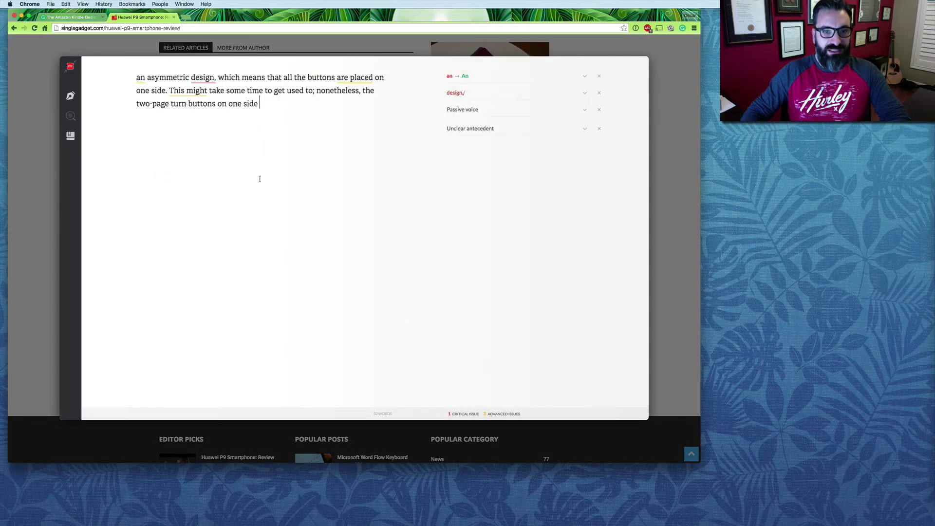
click(451, 95)
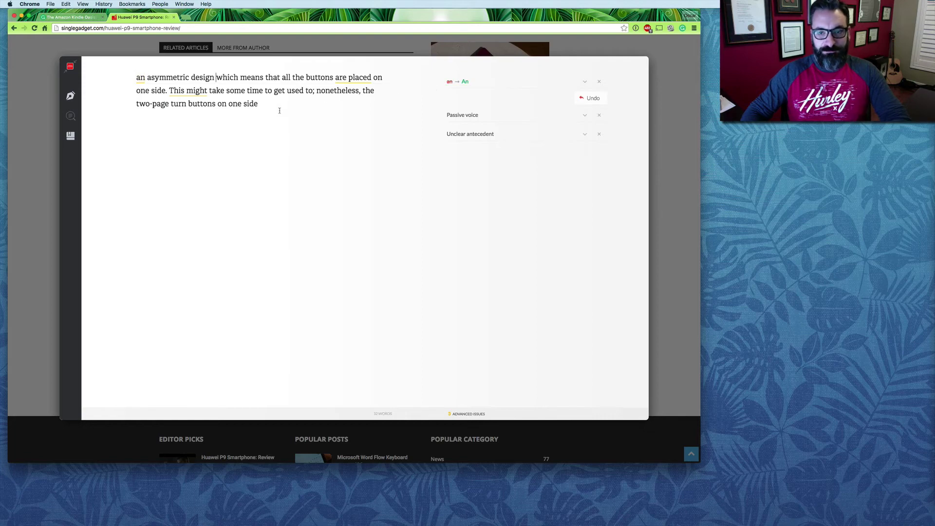
click(70, 68)
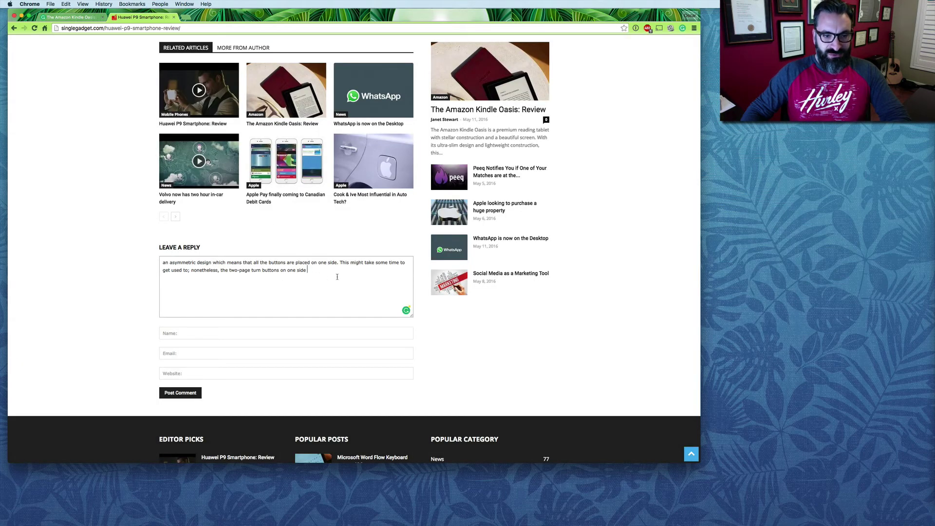
Clear the comment text, return to the Kindle Oasis review in Grammarly and deselect its passage
drag(340, 276, 157, 264)
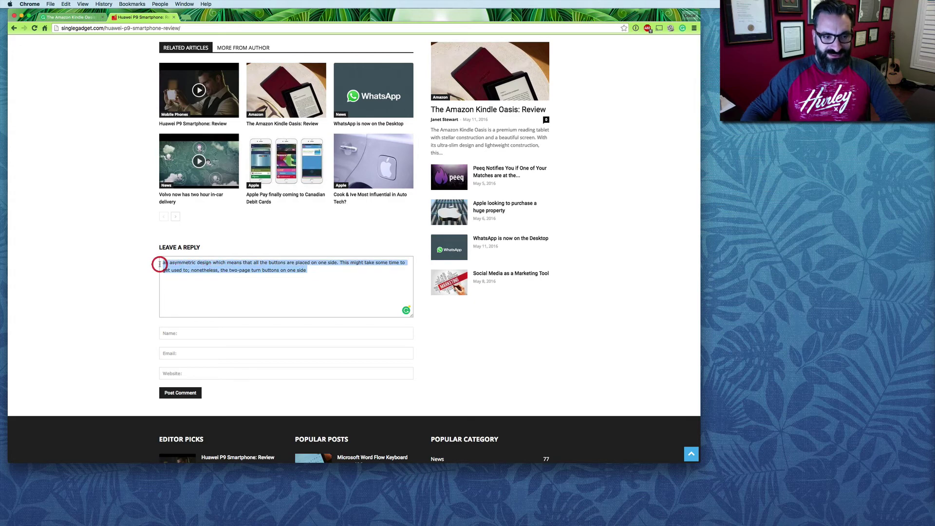
key(BackSpace)
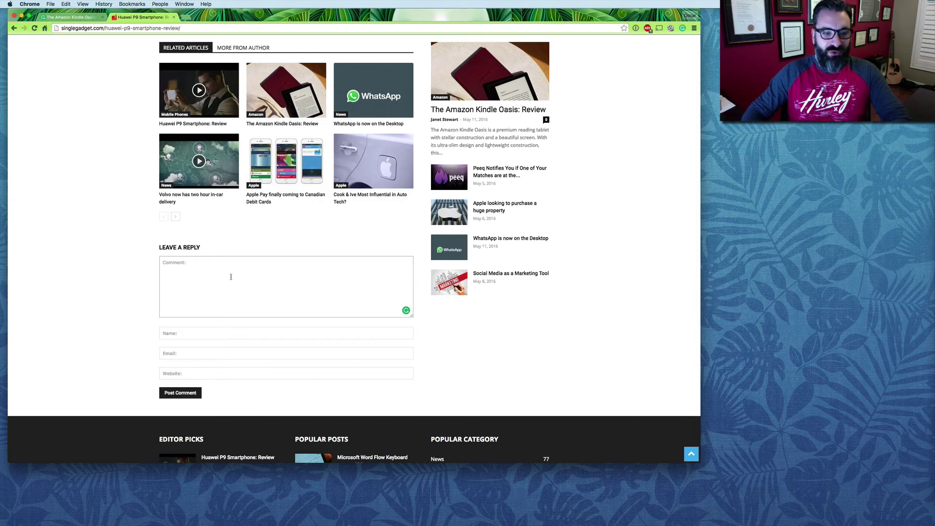
scroll(161, 245, up, 3)
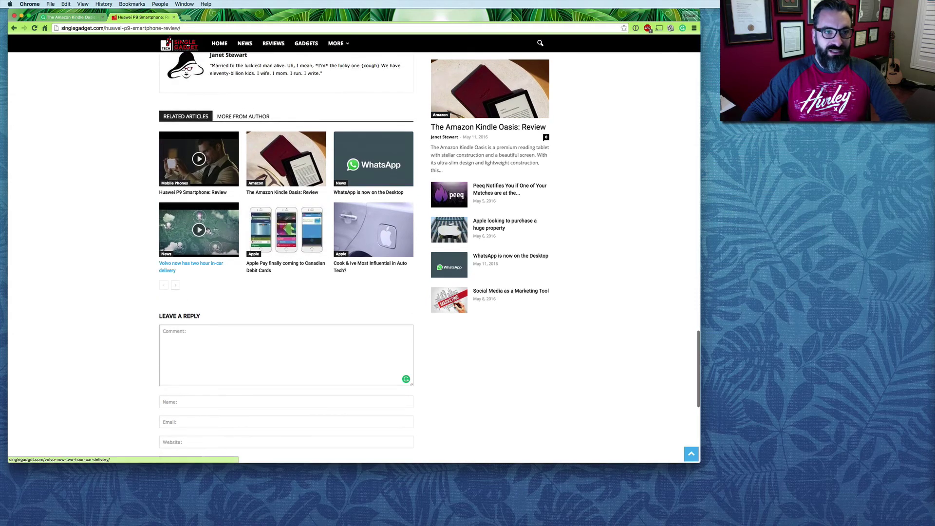
click(73, 17)
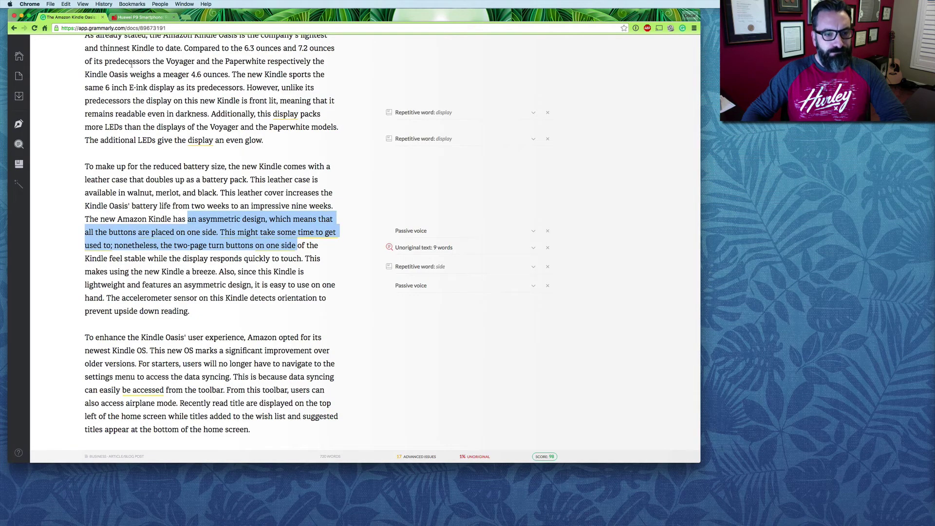
click(139, 165)
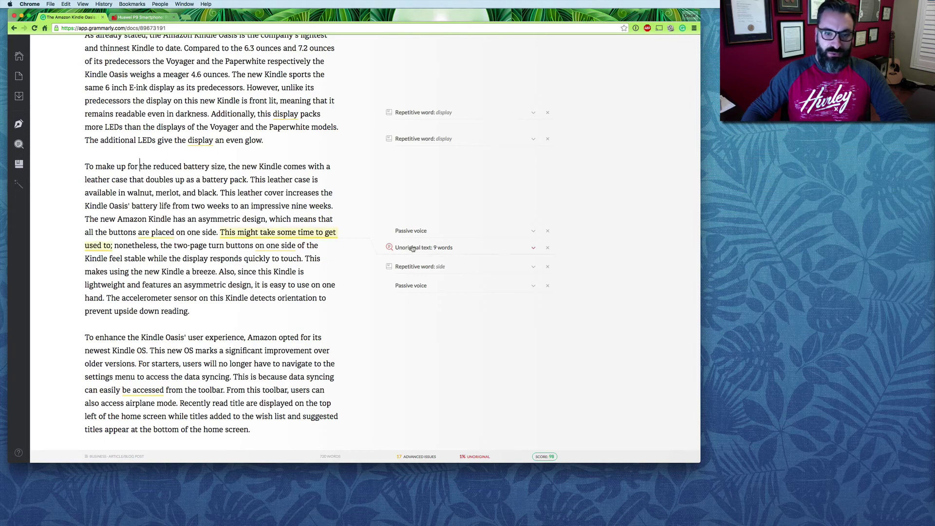
Switch to the Grammarly desktop app, open The Amazon Kindle Oasis: Review and view its Vocabulary enhancement option
mouse_move(535, 520)
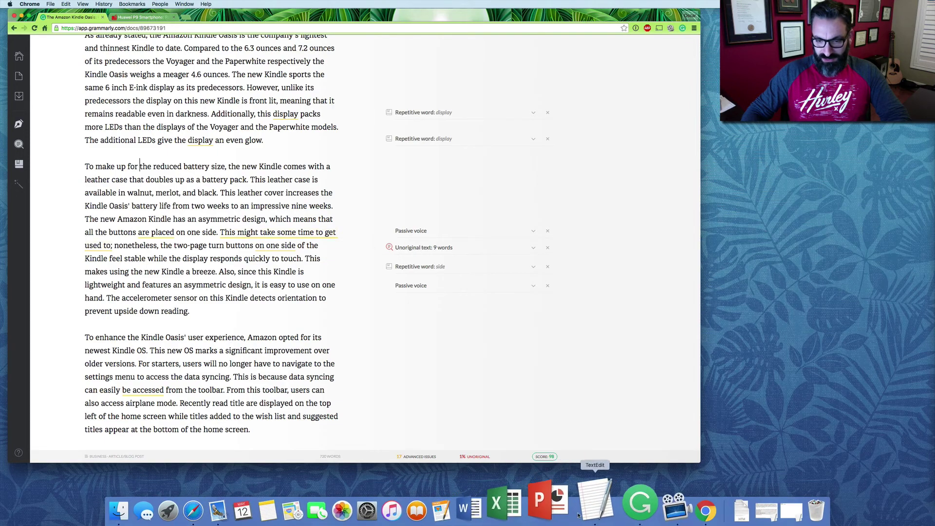
click(613, 509)
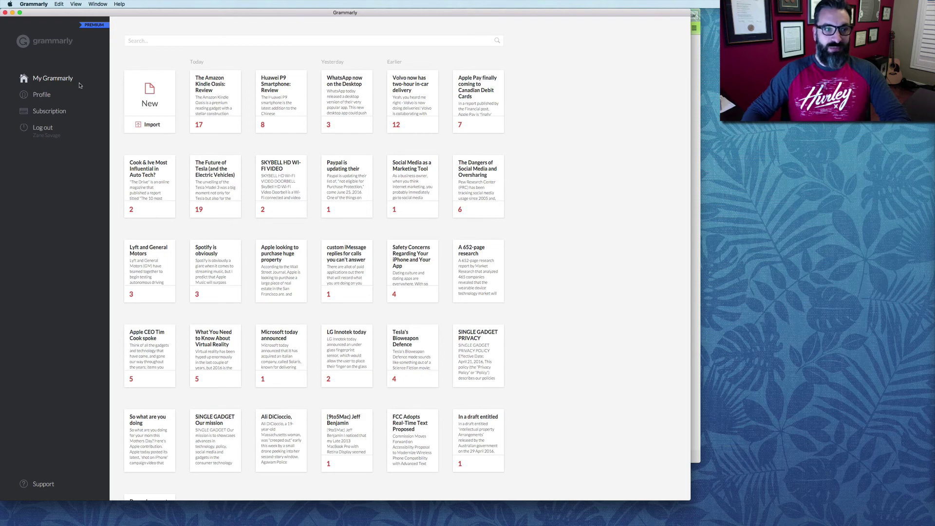
click(206, 99)
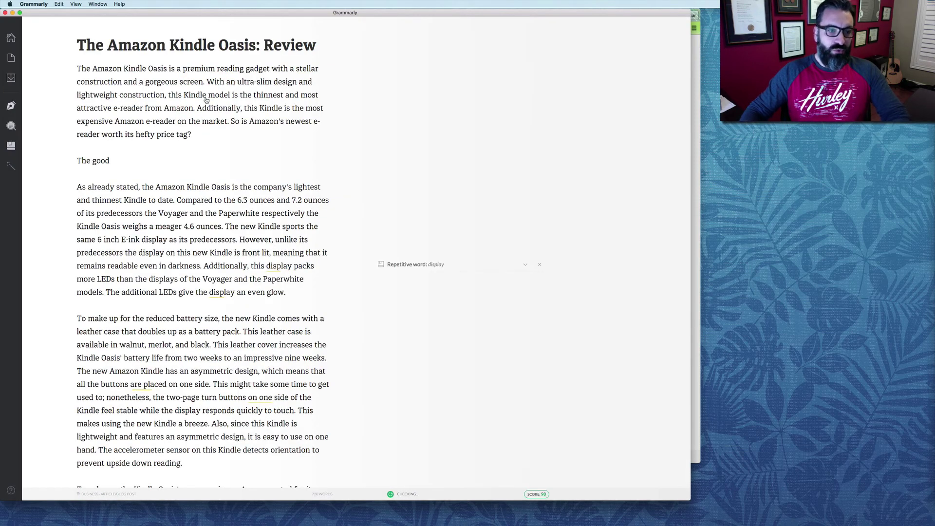
scroll(206, 245, down, 3)
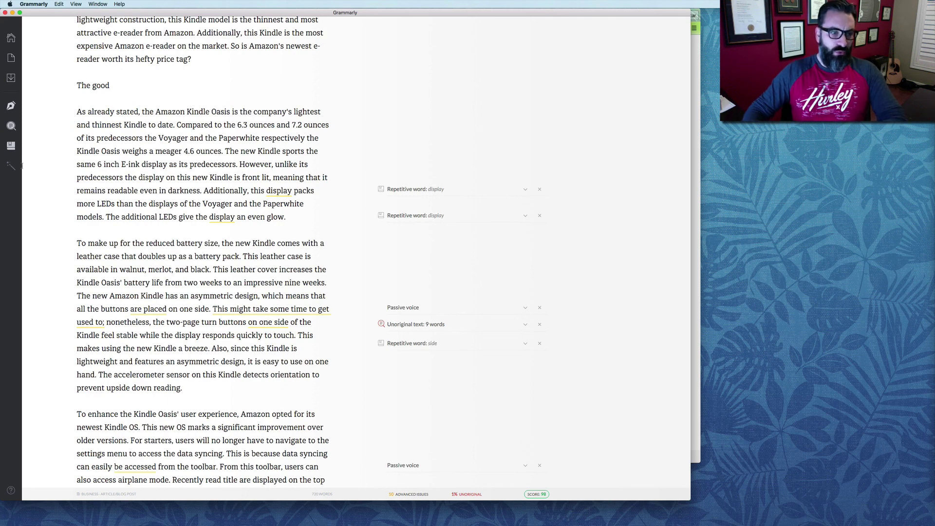
mouse_move(11, 146)
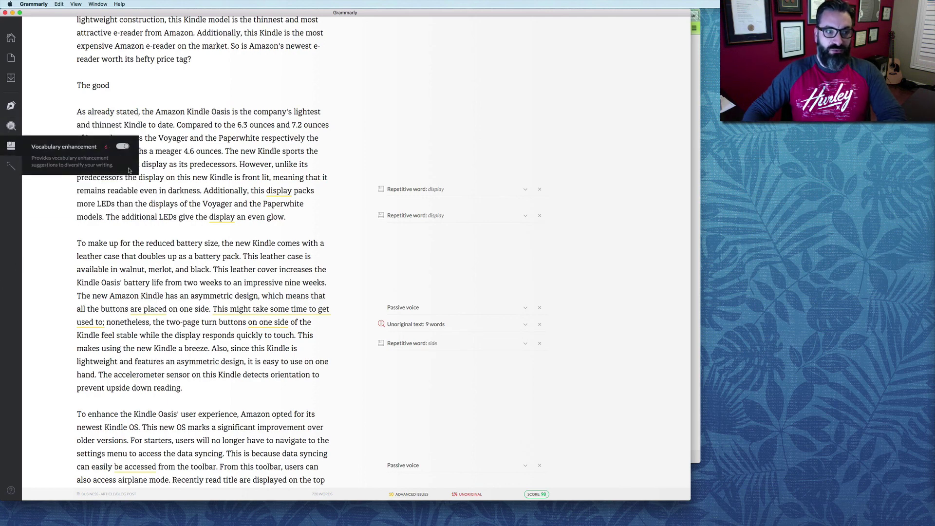